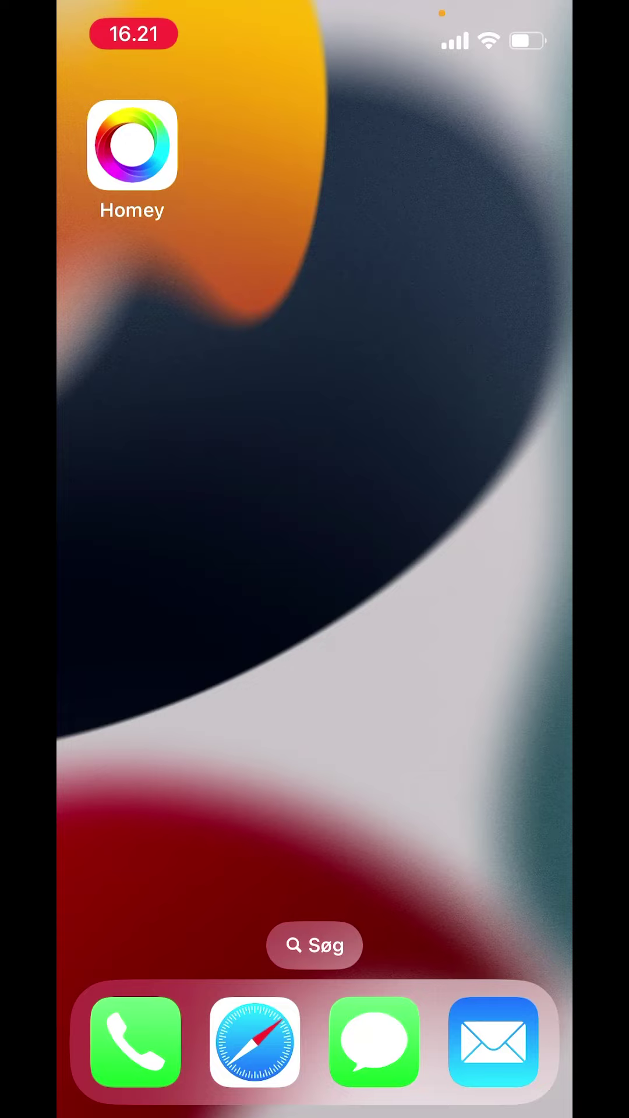
# Launch Homey and reach the smpl app's details via More > Apps
pyautogui.click(154, 131)
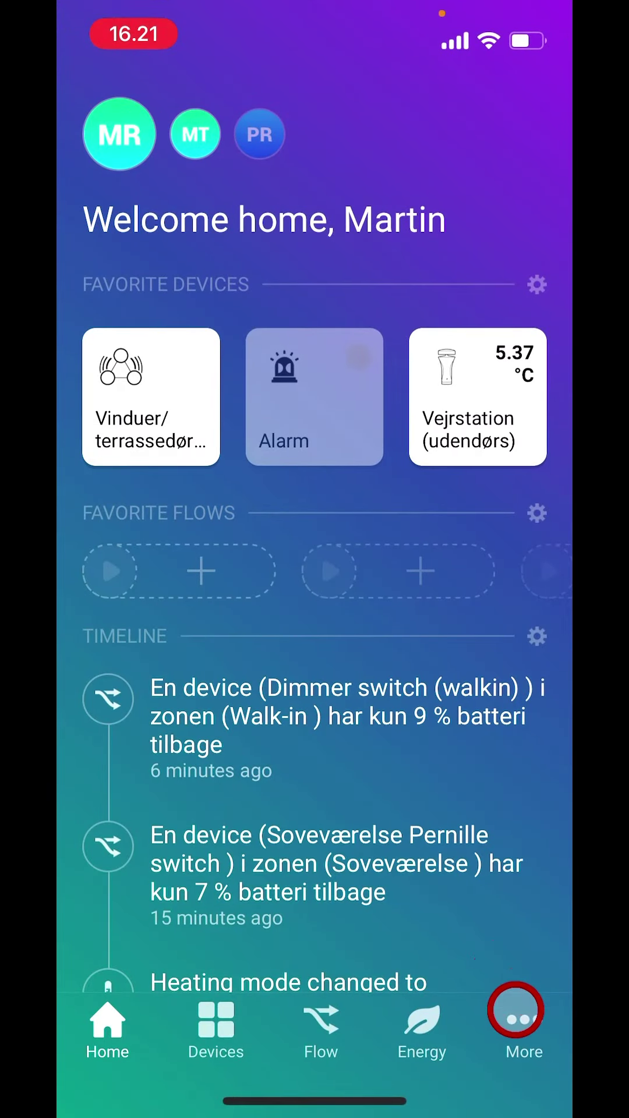
pyautogui.click(515, 1010)
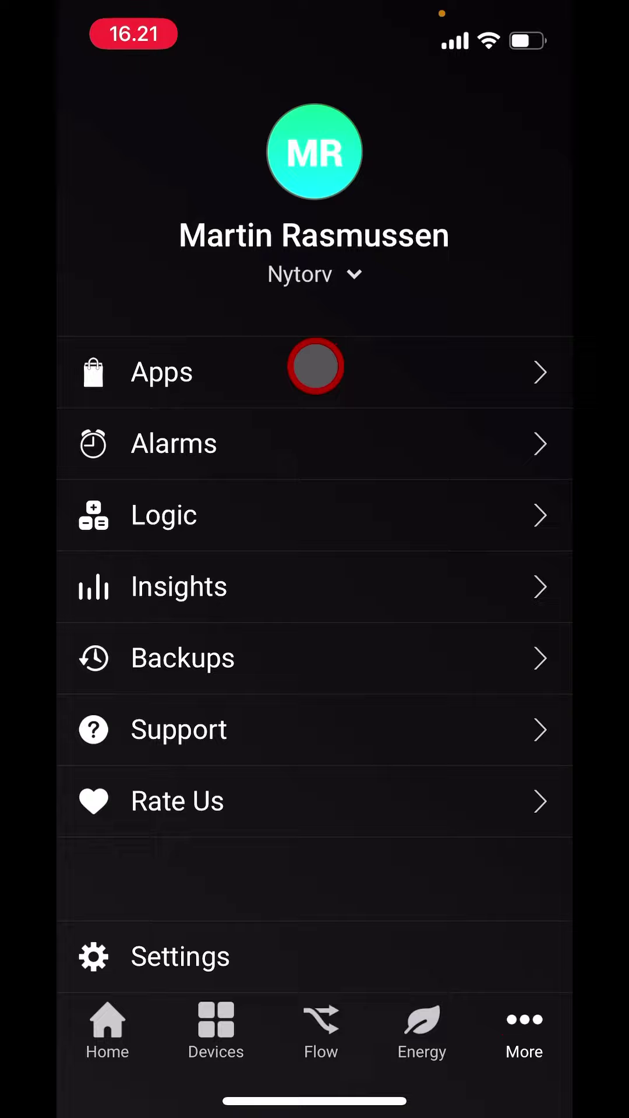
pyautogui.click(315, 367)
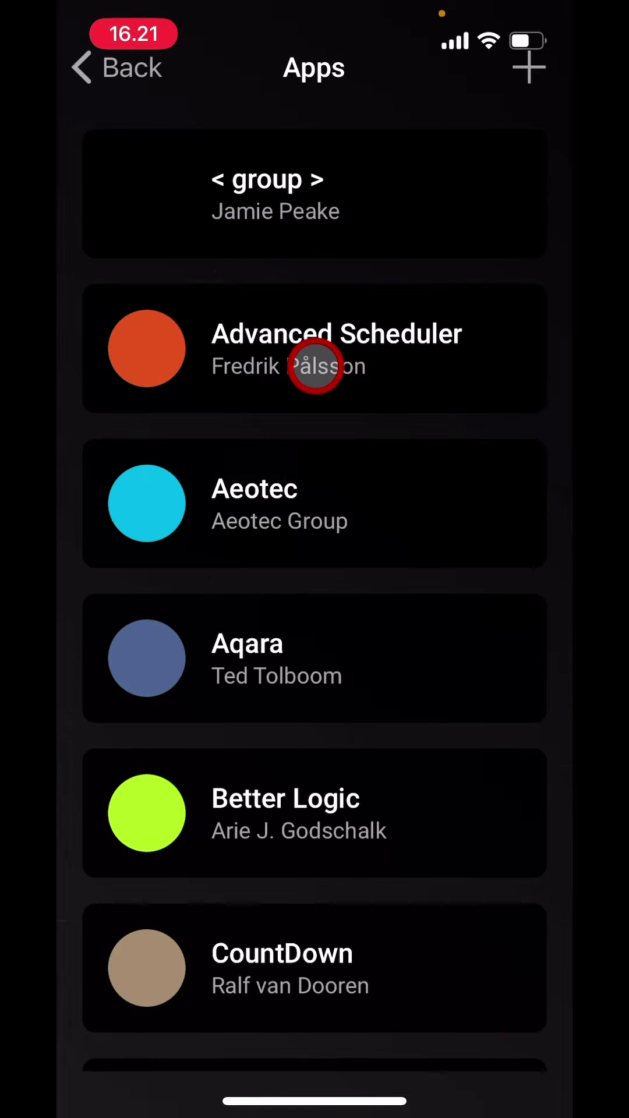
pyautogui.scroll(-5, 314, 367)
pyautogui.scroll(-5, 314, 367)
pyautogui.scroll(-5, 314, 367)
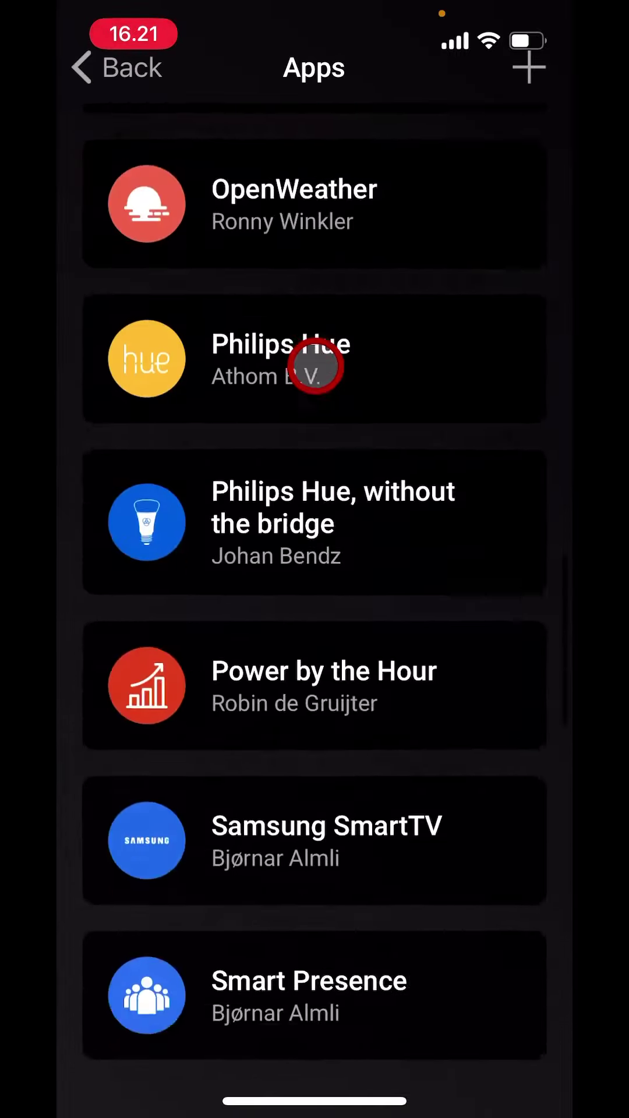
pyautogui.scroll(-3, 315, 367)
pyautogui.scroll(-5, 315, 367)
pyautogui.click(315, 367)
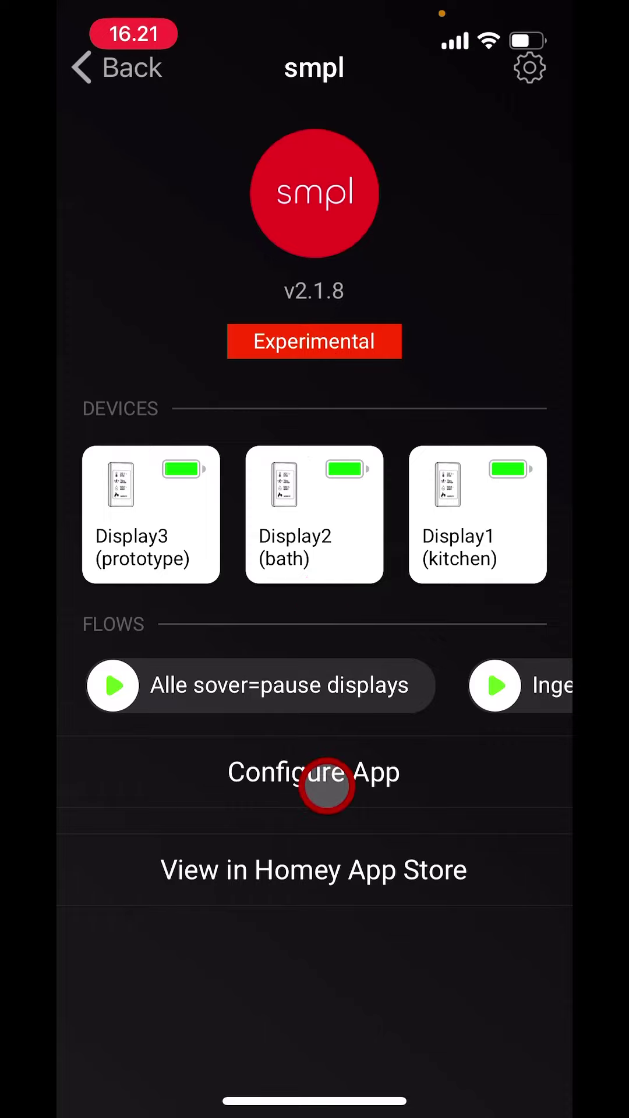
# Configure the smpl app and start a new display layout from the layouts list
pyautogui.click(327, 785)
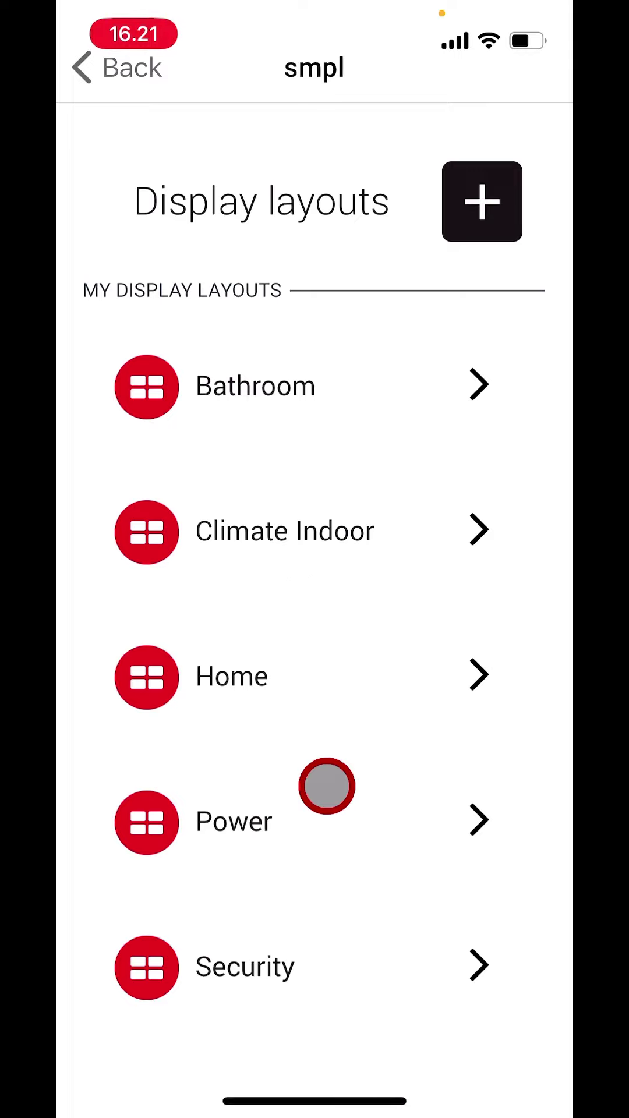
pyautogui.scroll(-3, 326, 786)
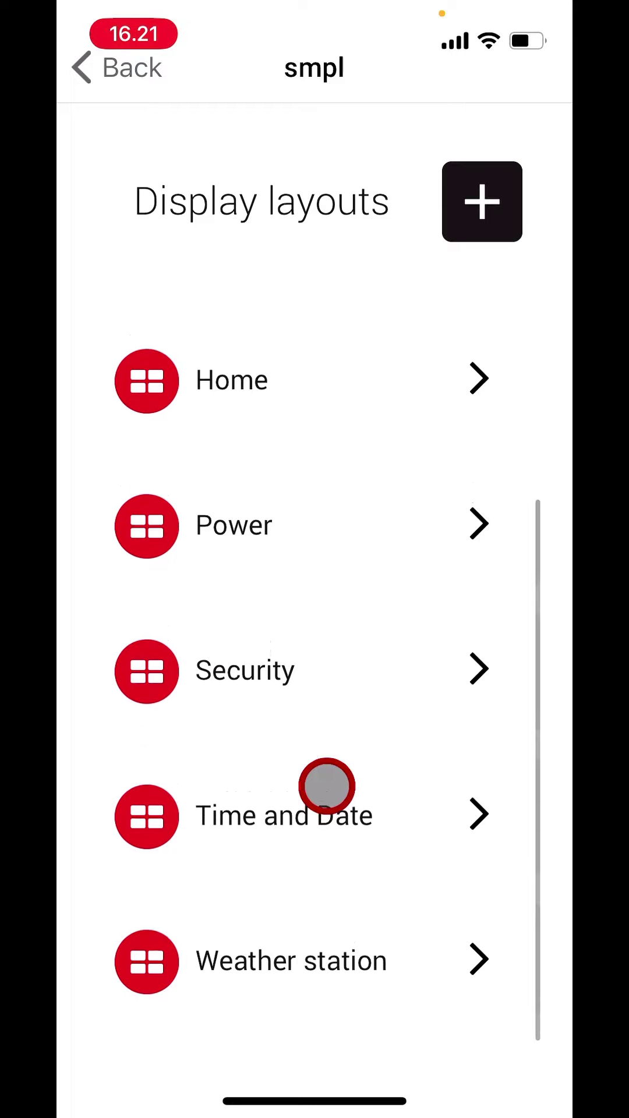
pyautogui.scroll(3, 327, 785)
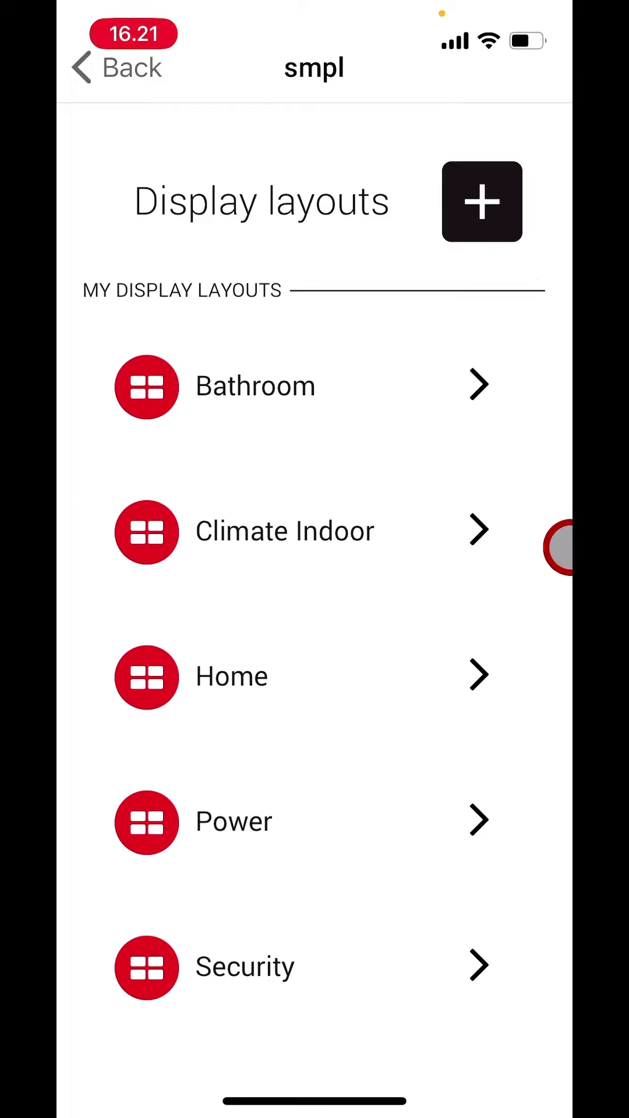
pyautogui.click(483, 207)
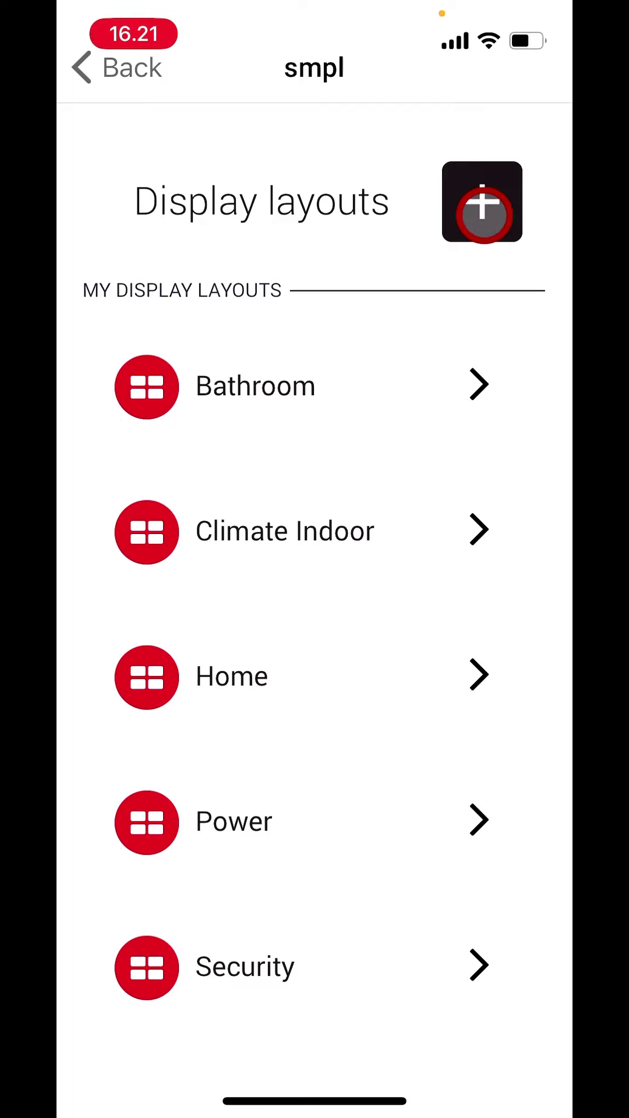
# Name the new display layout 'weather station' and confirm the name
pyautogui.click(482, 208)
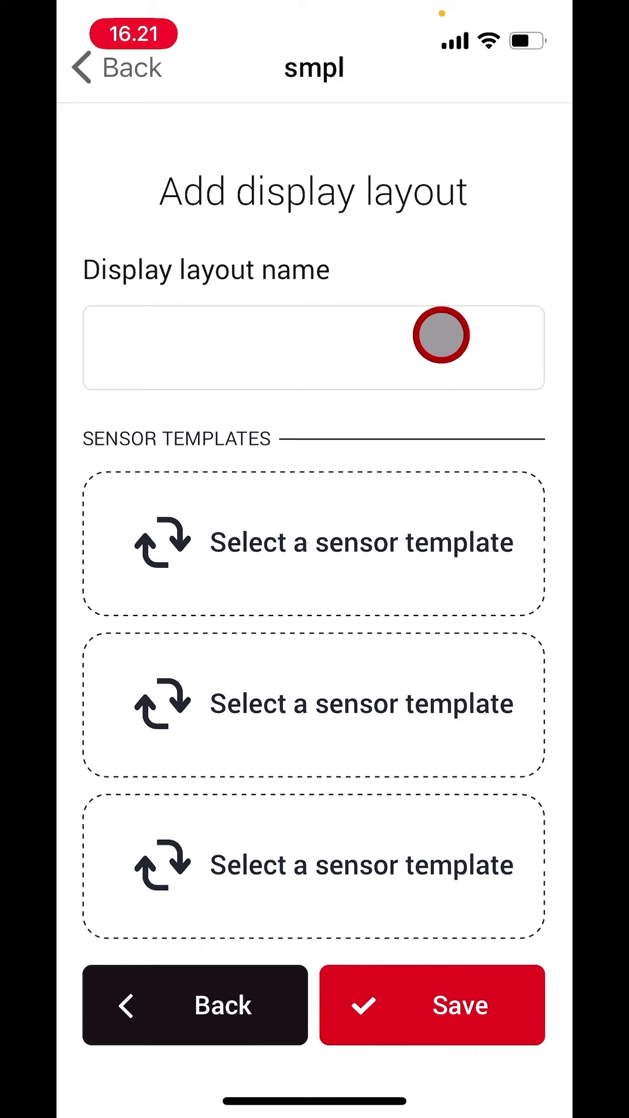
pyautogui.click(442, 334)
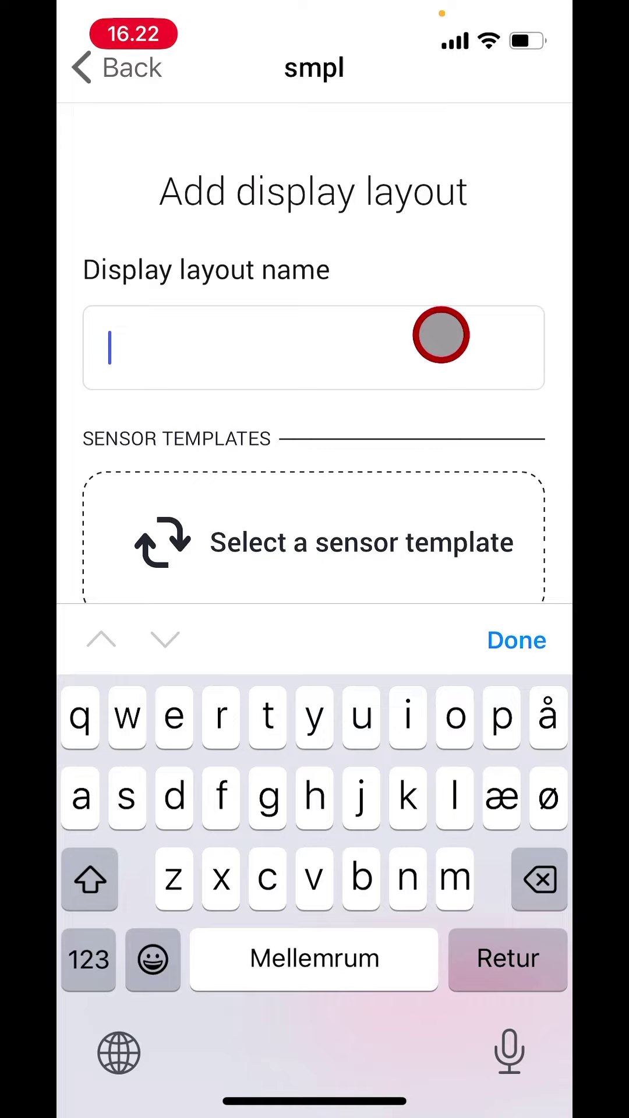
pyautogui.write('weat')
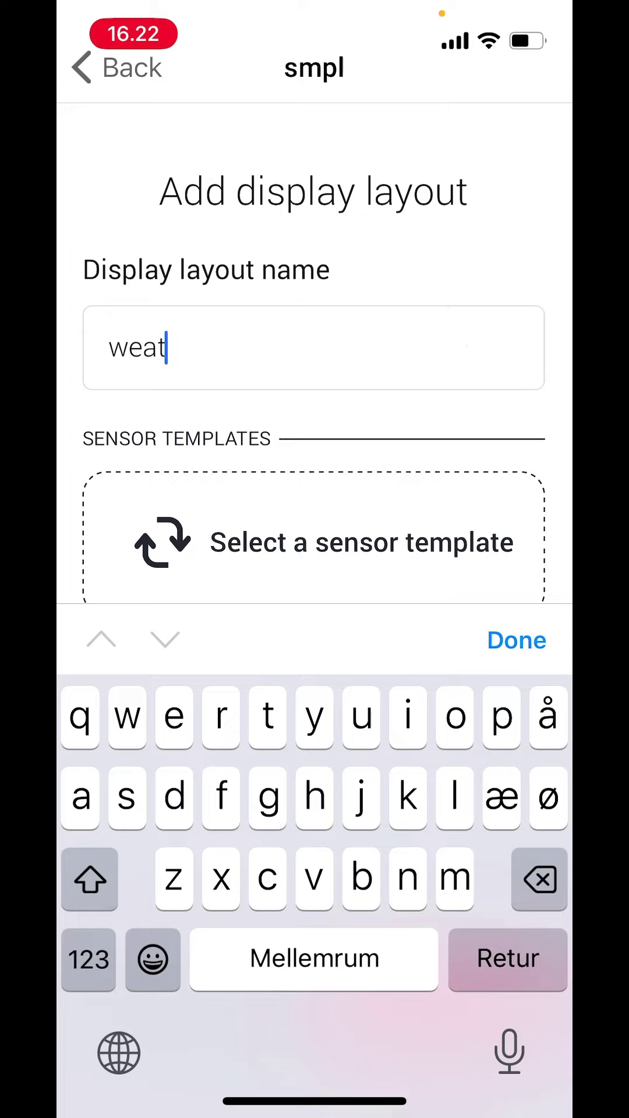
pyautogui.write('her')
pyautogui.write(' stat')
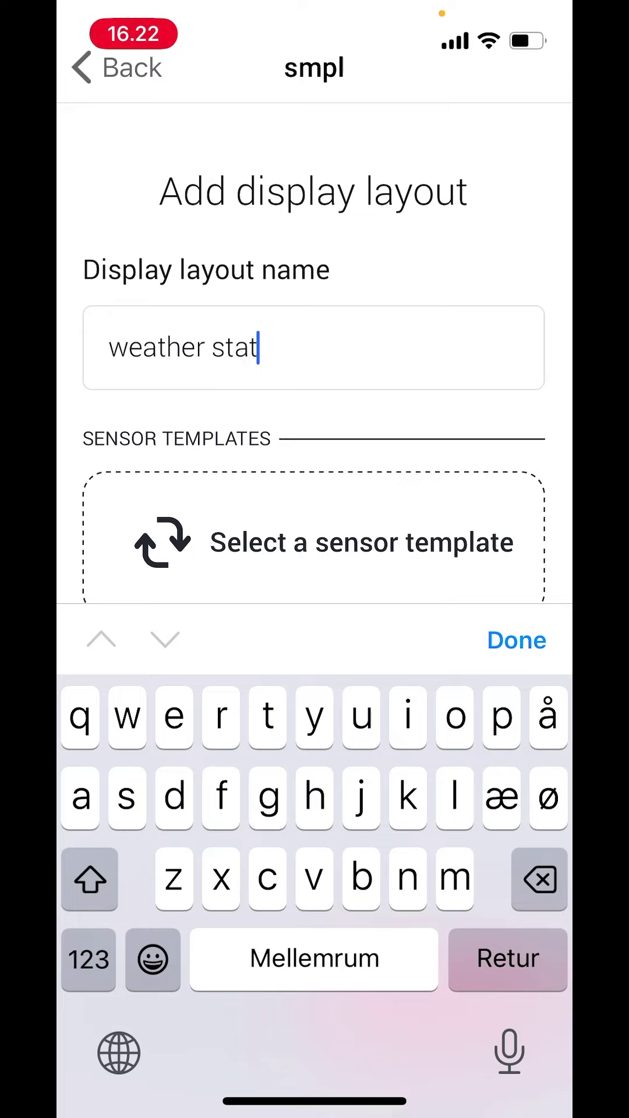
pyautogui.write('ion')
pyautogui.press('Return')
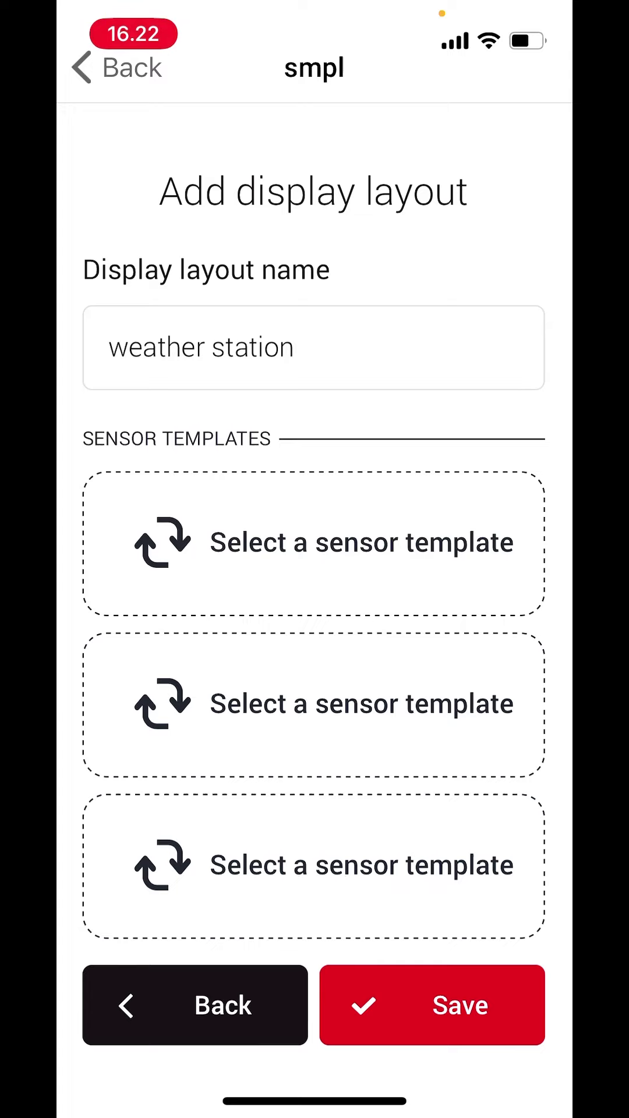
pyautogui.scroll(-3, 314, 602)
pyautogui.scroll(3, 315, 603)
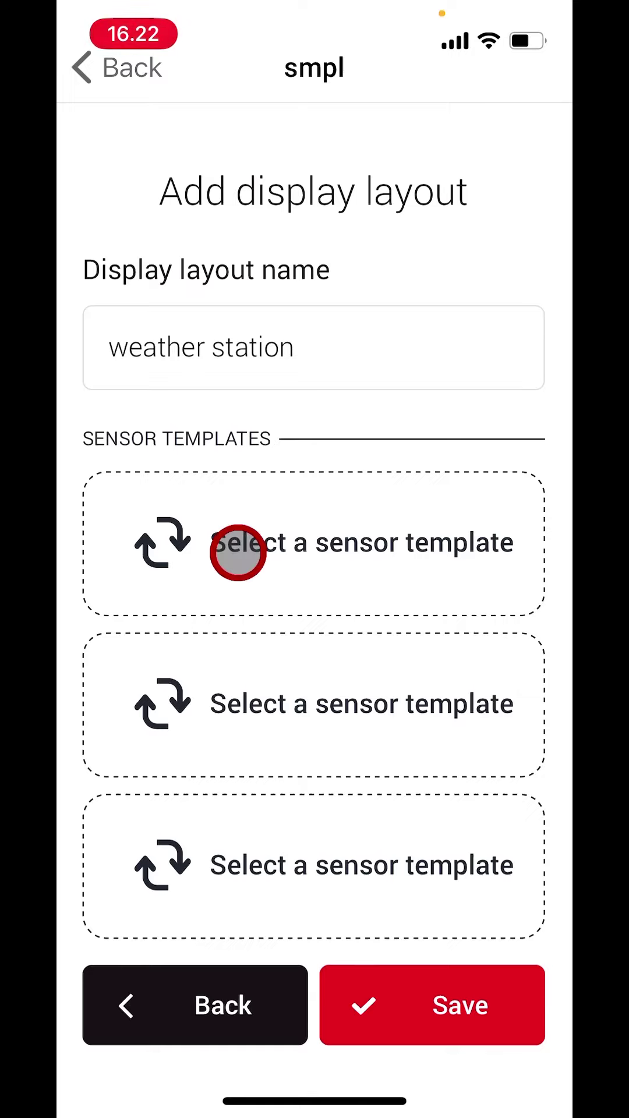
# Browse Devices and Logic variables as sources for the first sensor template slot
pyautogui.click(238, 552)
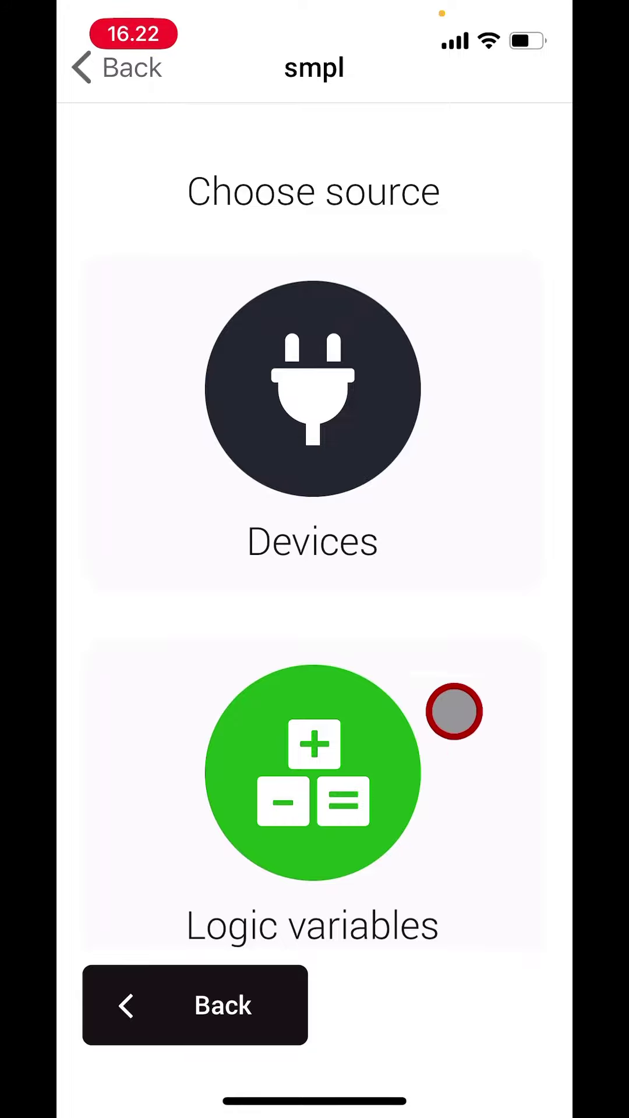
pyautogui.click(338, 461)
pyautogui.scroll(-5, 338, 461)
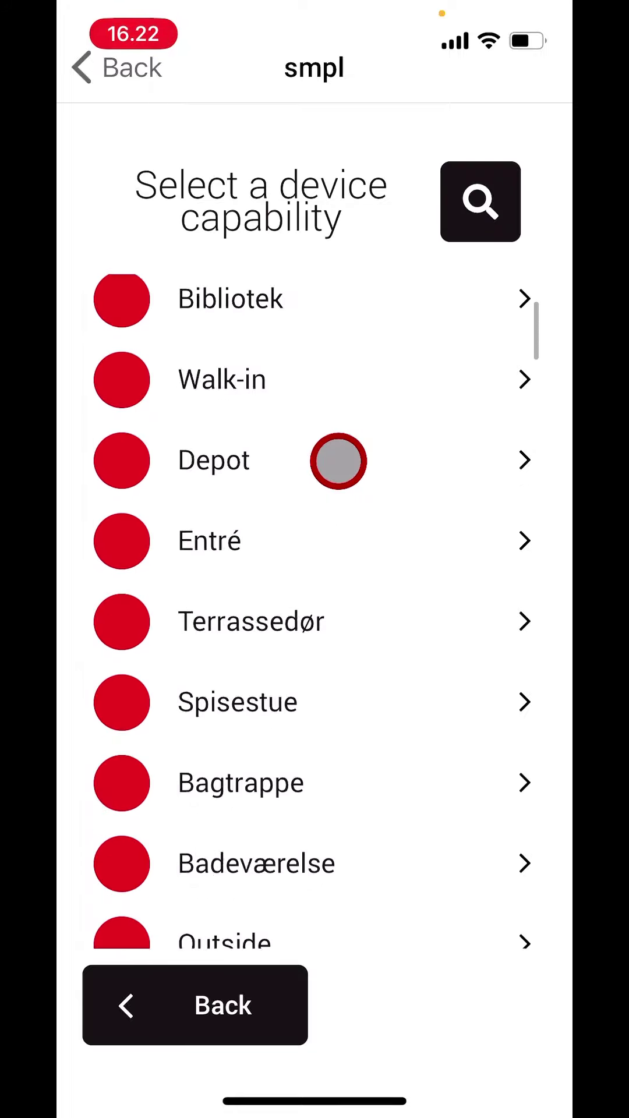
pyautogui.scroll(-5, 338, 461)
pyautogui.scroll(-5, 339, 461)
pyautogui.scroll(-5, 338, 462)
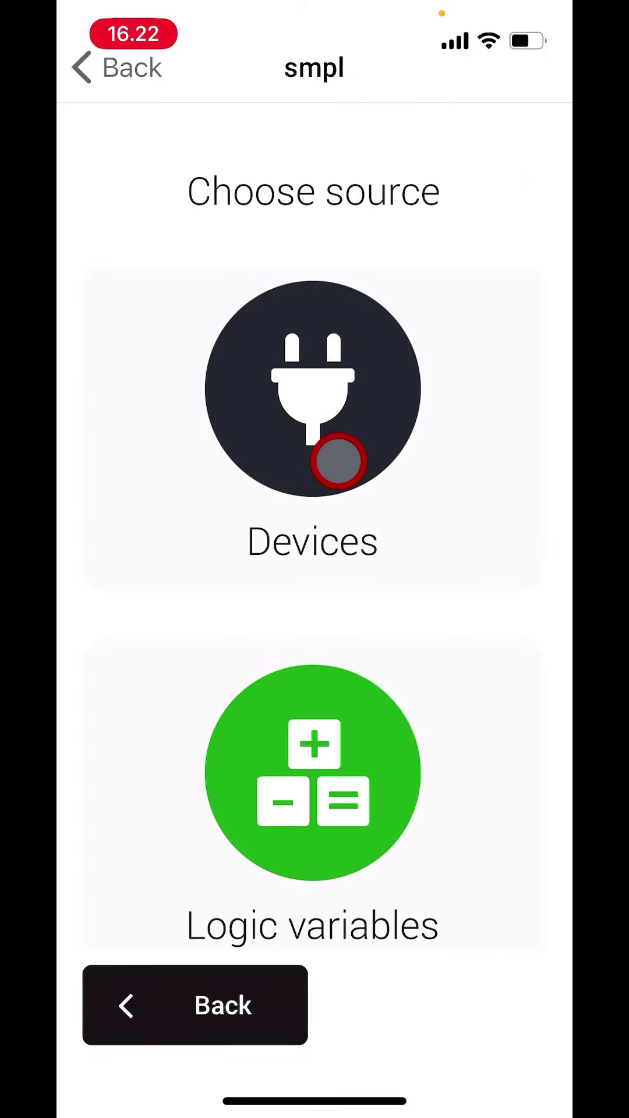
pyautogui.click(282, 747)
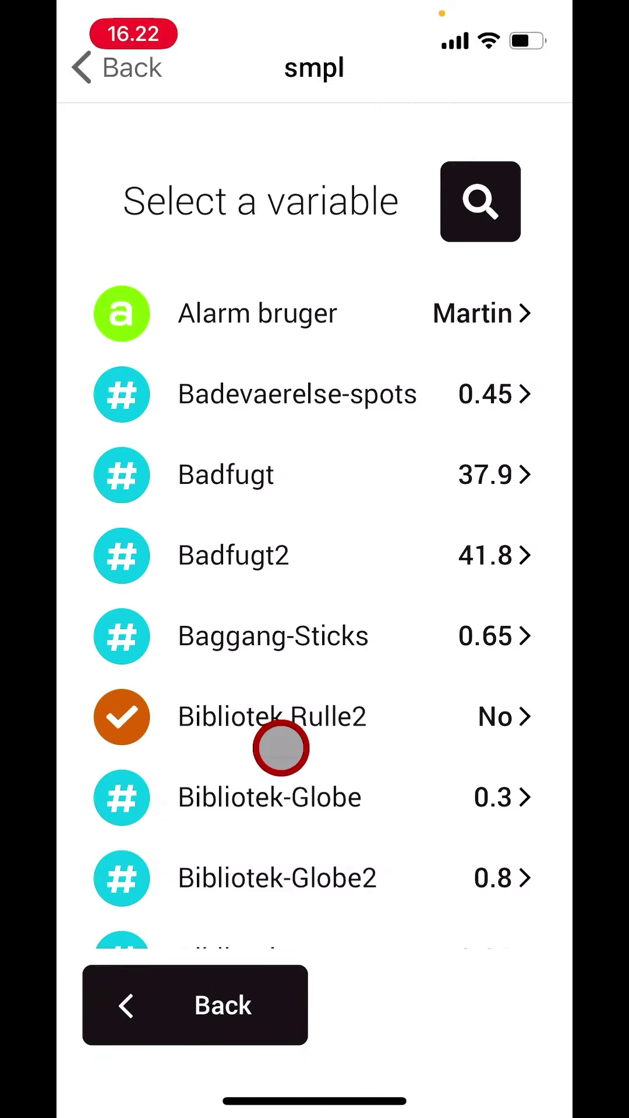
pyautogui.scroll(-5, 281, 747)
pyautogui.scroll(-5, 282, 747)
pyautogui.scroll(5, 281, 746)
pyautogui.scroll(5, 282, 746)
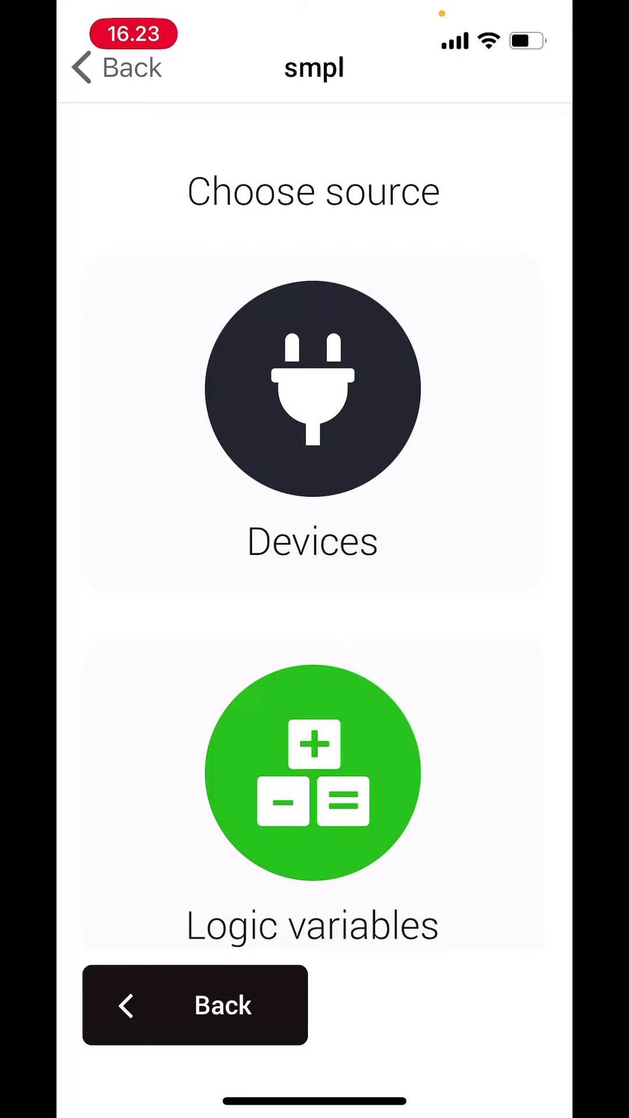
# Choose Vejrstation (udendørs) Temperature as the device source for the sensor template
pyautogui.click(320, 399)
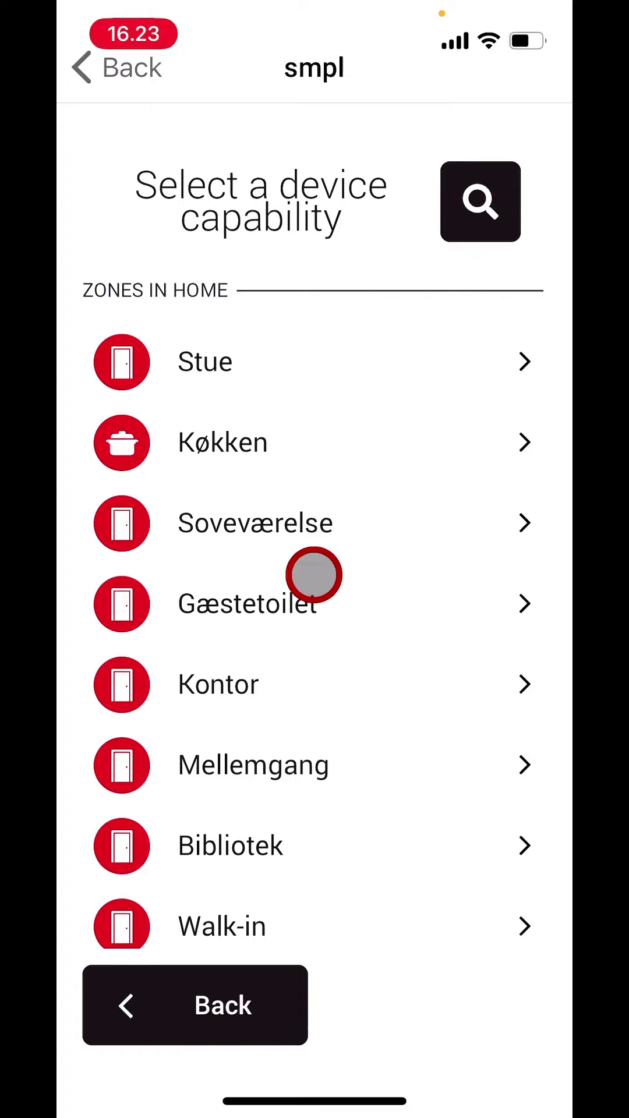
pyautogui.scroll(-5, 314, 574)
pyautogui.scroll(-5, 314, 574)
pyautogui.scroll(-4, 314, 575)
pyautogui.scroll(2, 314, 575)
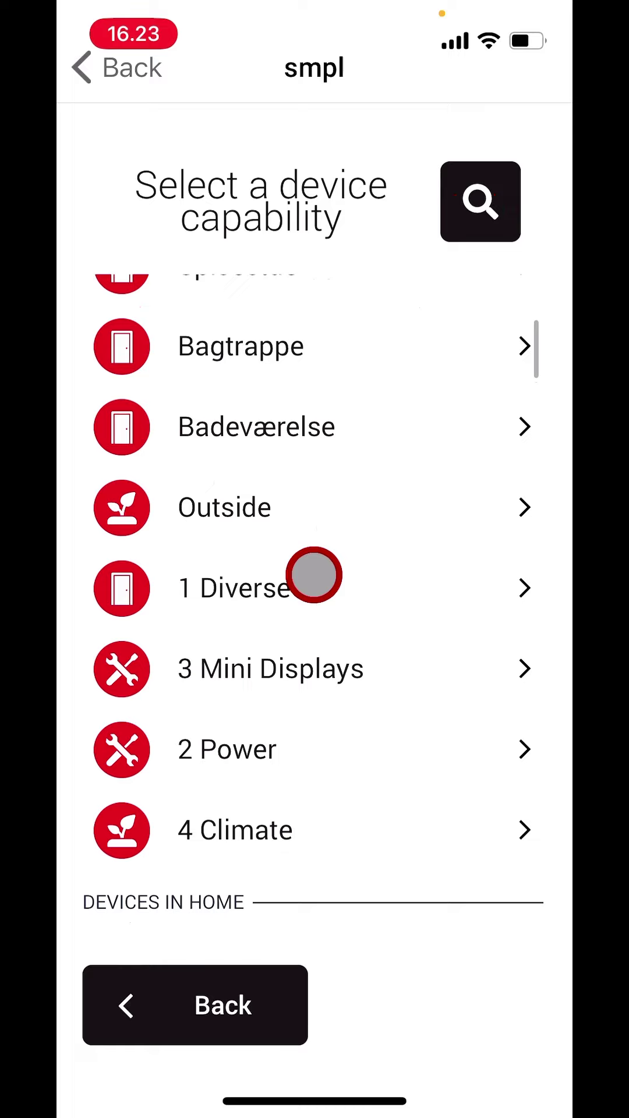
pyautogui.scroll(-10, 314, 575)
pyautogui.scroll(1, 313, 575)
pyautogui.scroll(7, 313, 574)
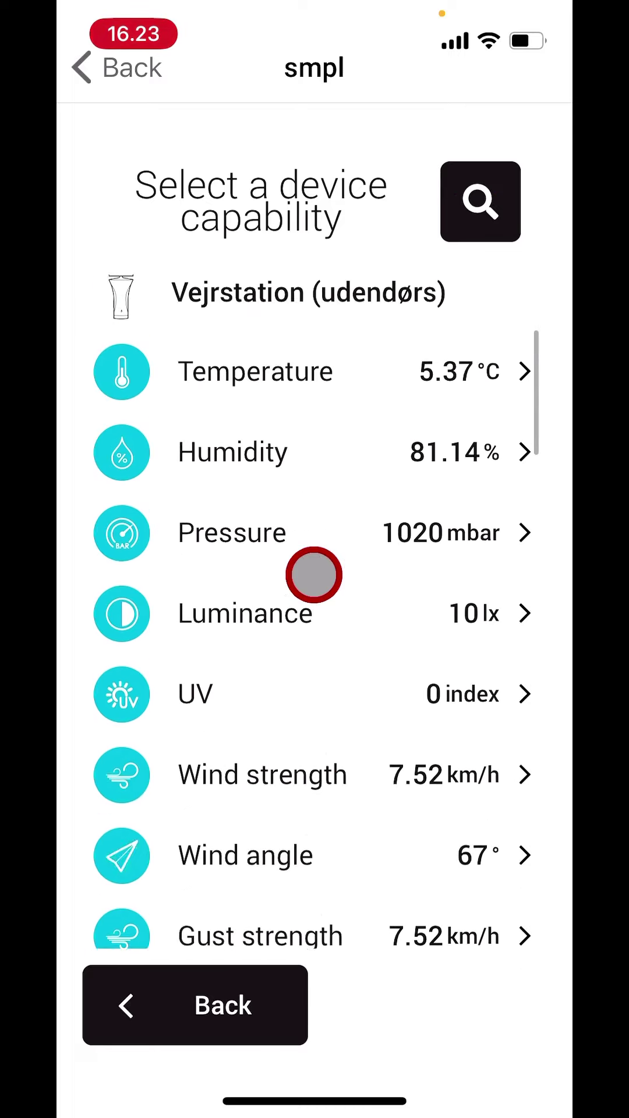
pyautogui.scroll(3, 314, 575)
pyautogui.scroll(1, 313, 575)
pyautogui.scroll(-1, 313, 575)
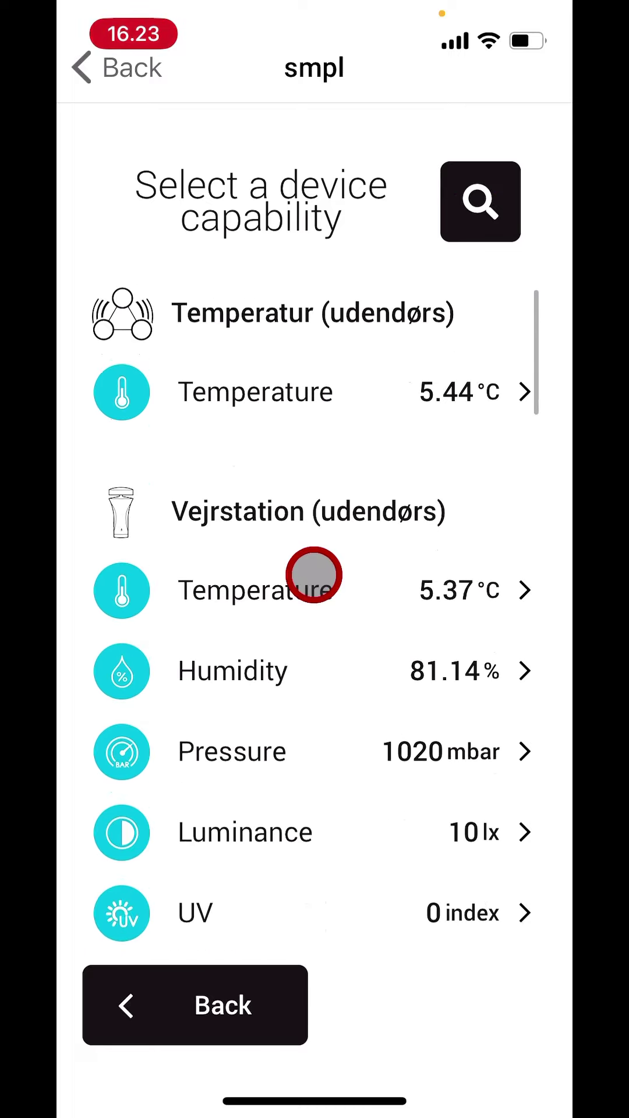
pyautogui.click(313, 574)
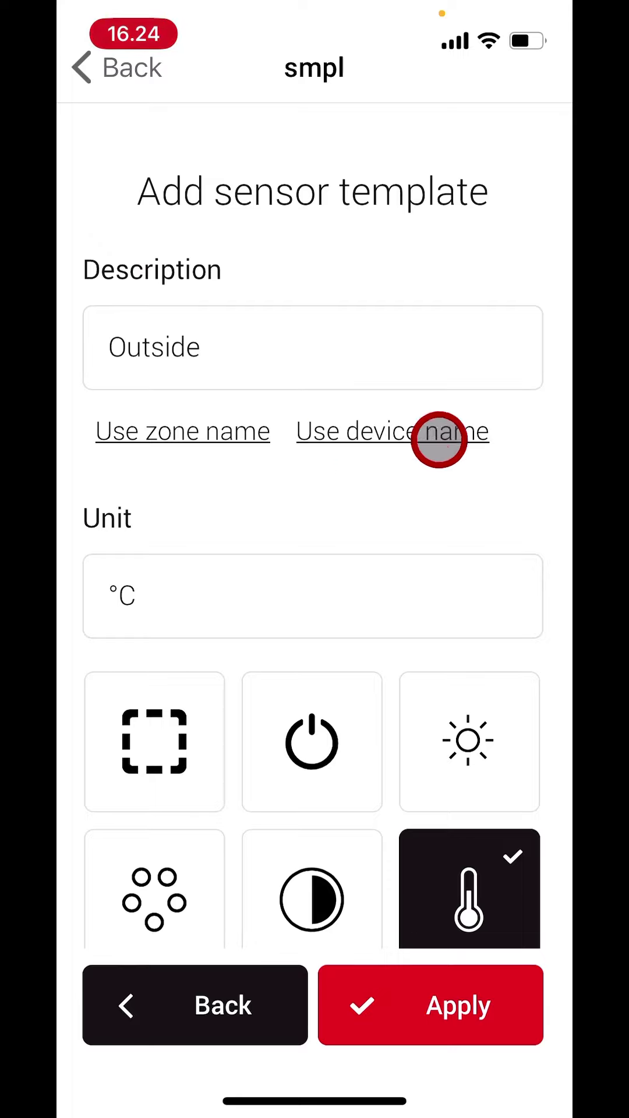
# Fill the template description with the device name Vejrstation (udendørs)
pyautogui.click(461, 429)
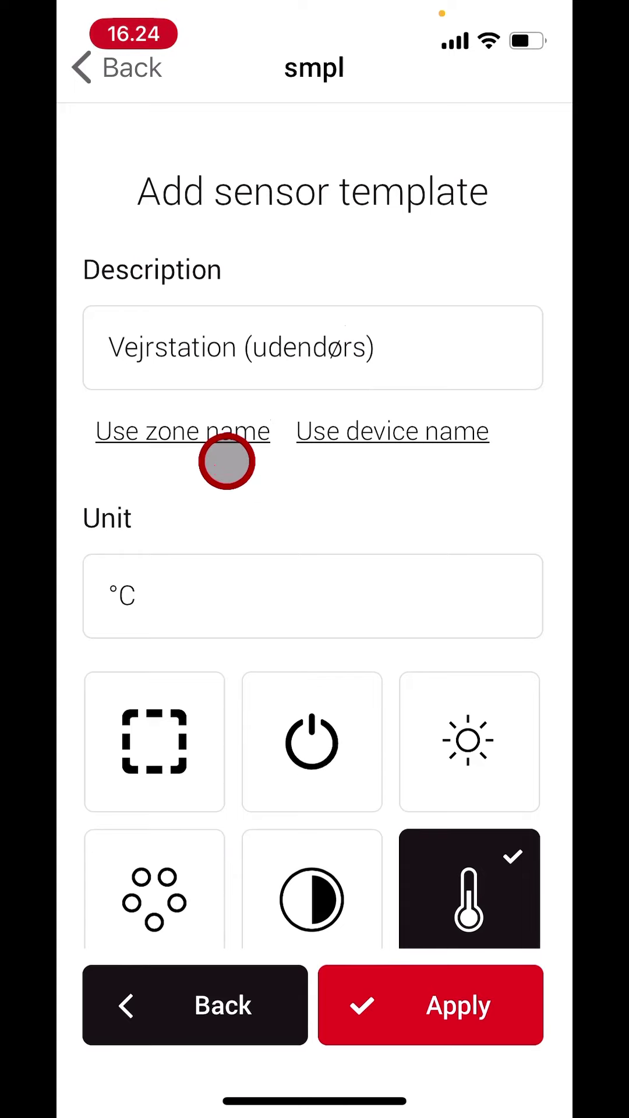
# Label the template with the zone name and apply it to the layout's first slot
pyautogui.click(226, 461)
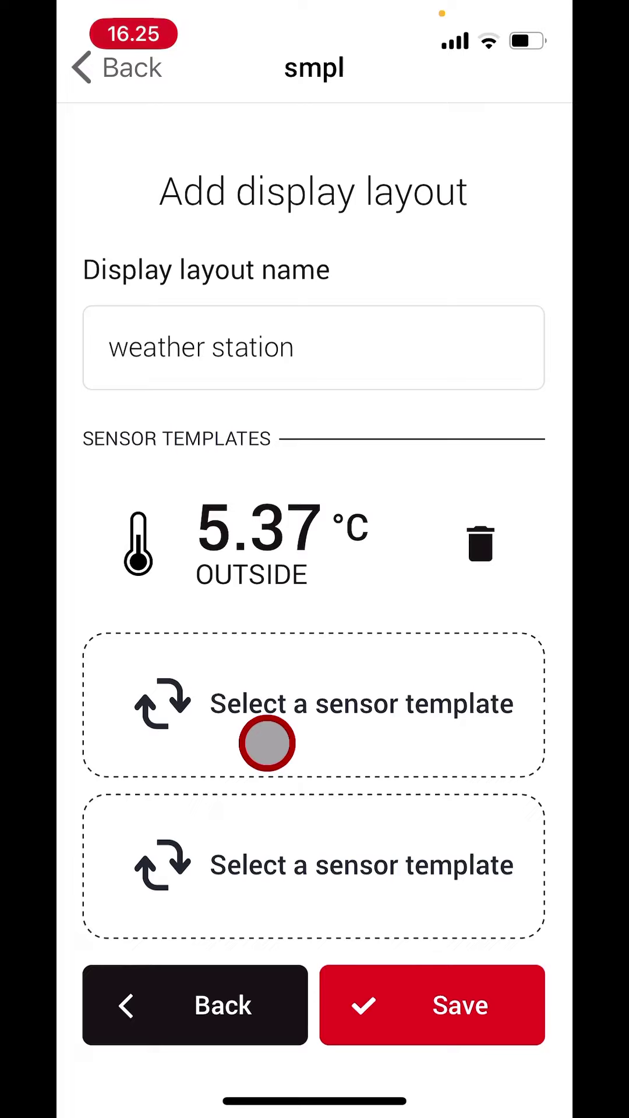
pyautogui.click(267, 743)
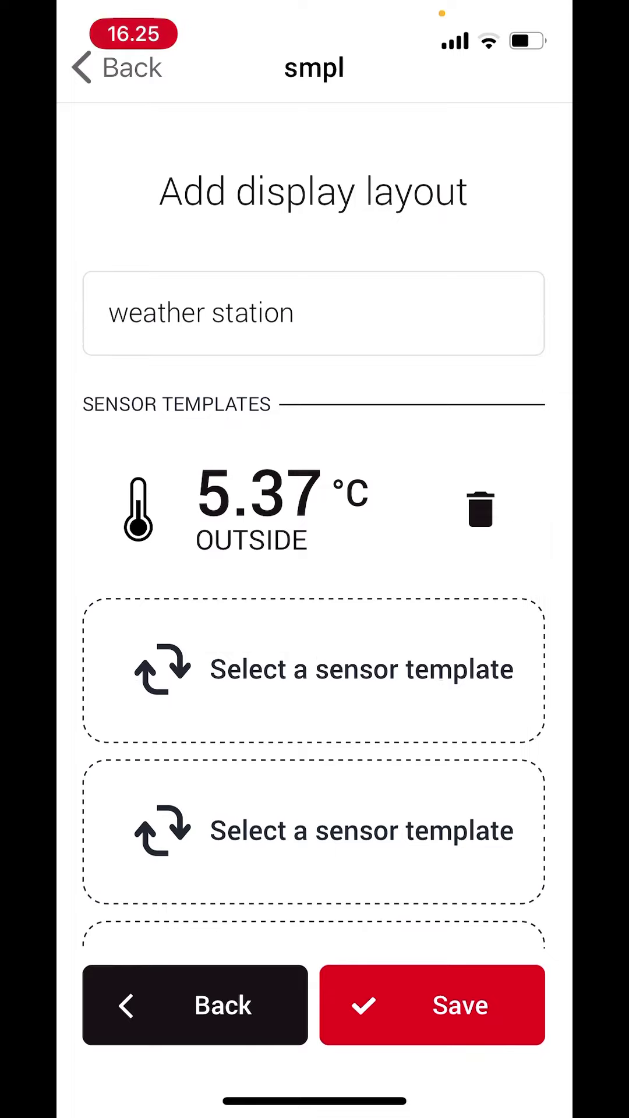
# Go back from the new layout form to the Display layouts list
pyautogui.click(195, 1004)
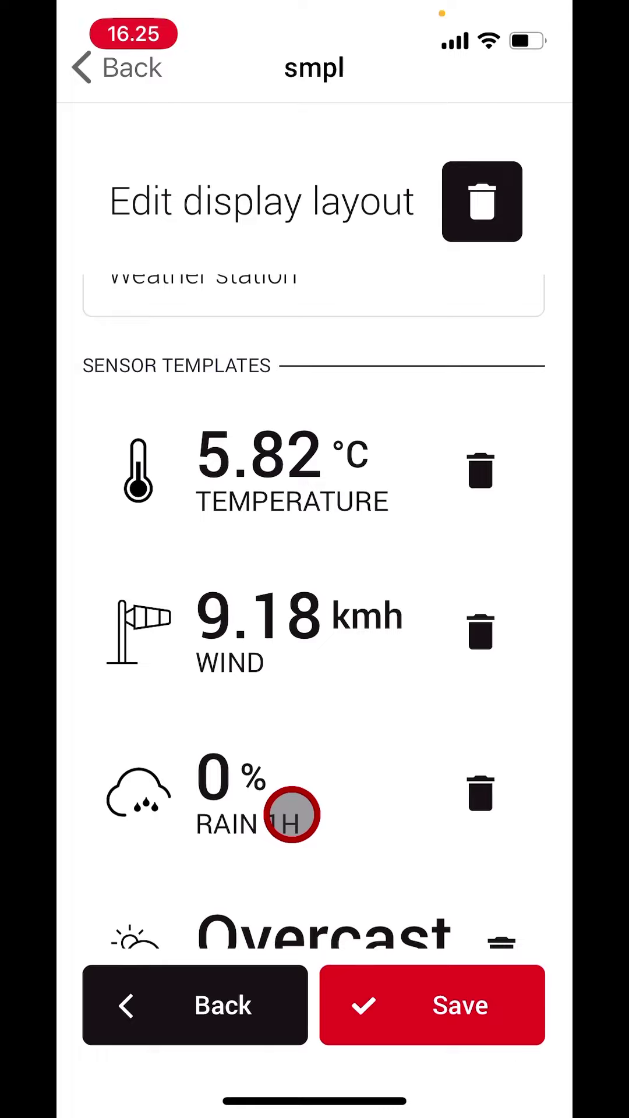
pyautogui.scroll(-3, 292, 815)
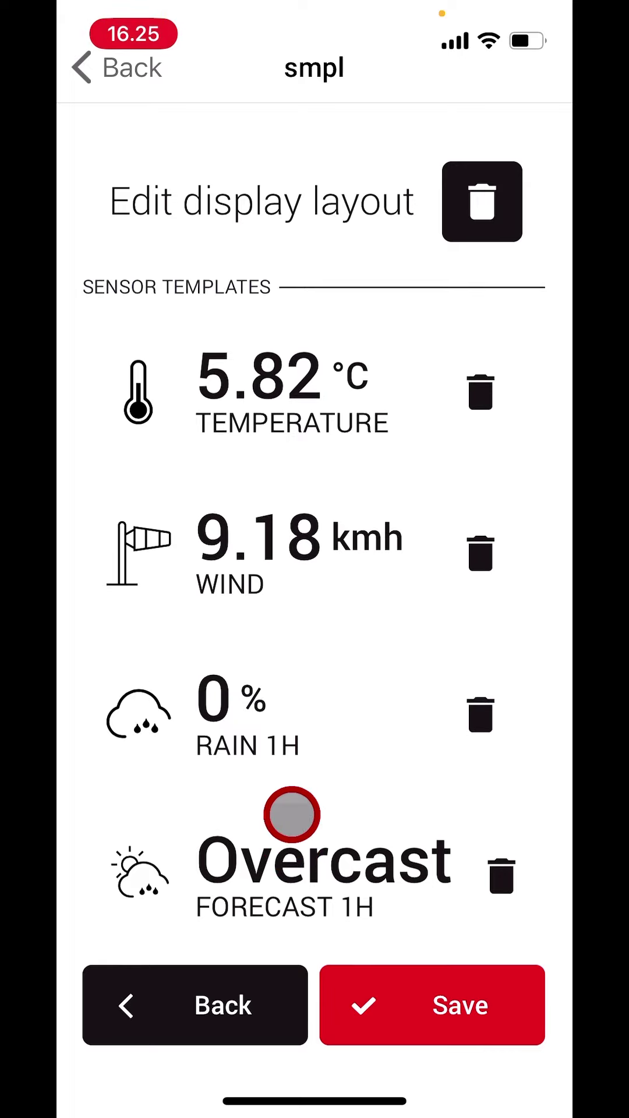
pyautogui.scroll(-3, 292, 815)
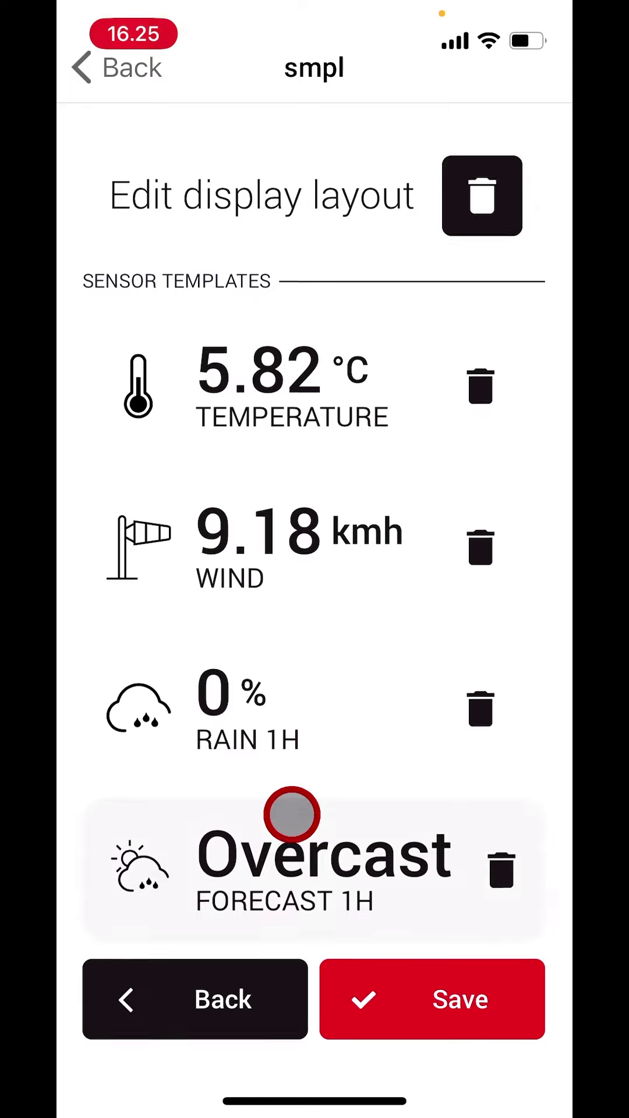